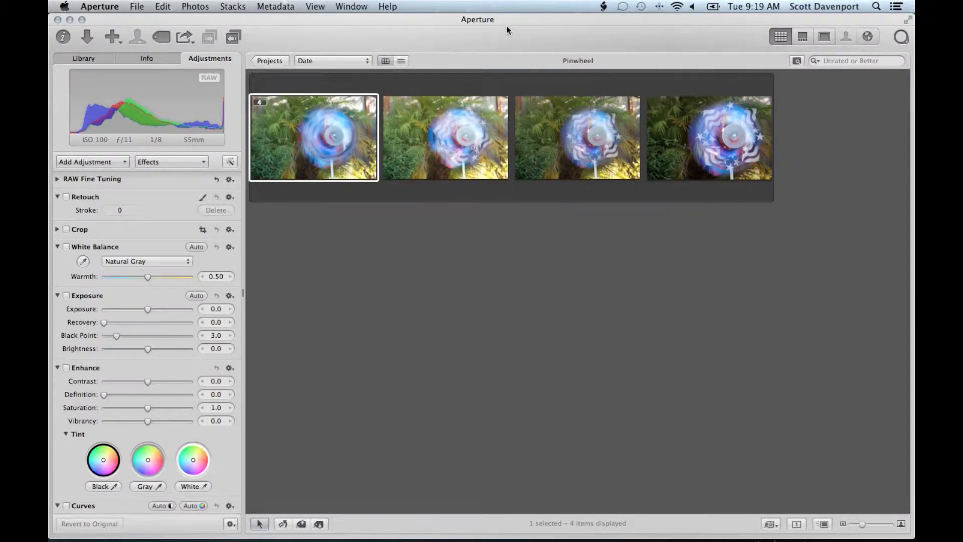
- View the four pinwheel photos one by one at larger size and compare the last two
key(v)
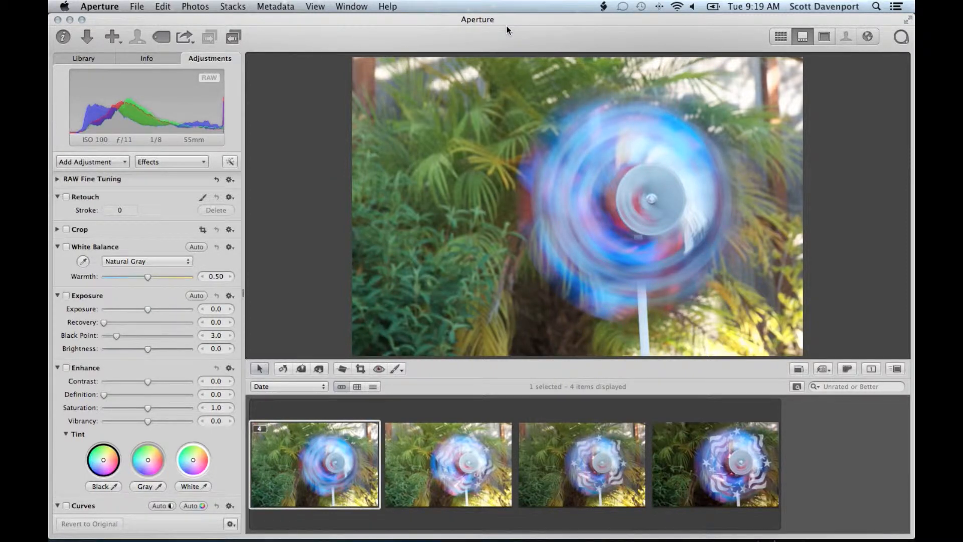
key(Right)
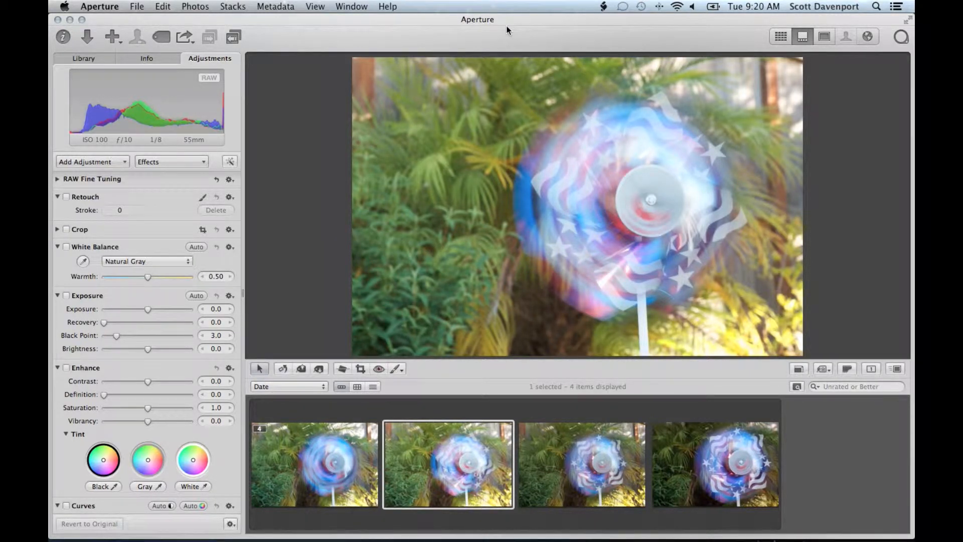
key(Right)
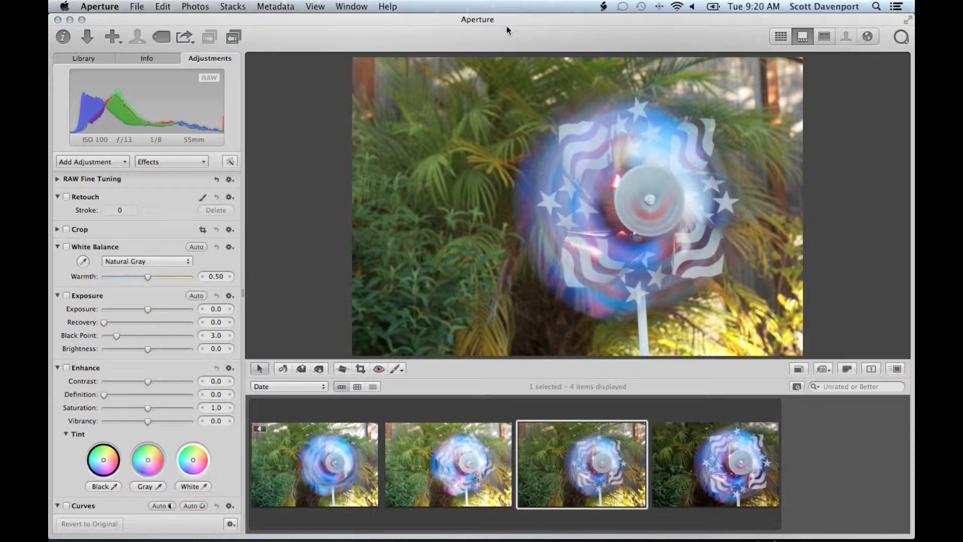
key(Right)
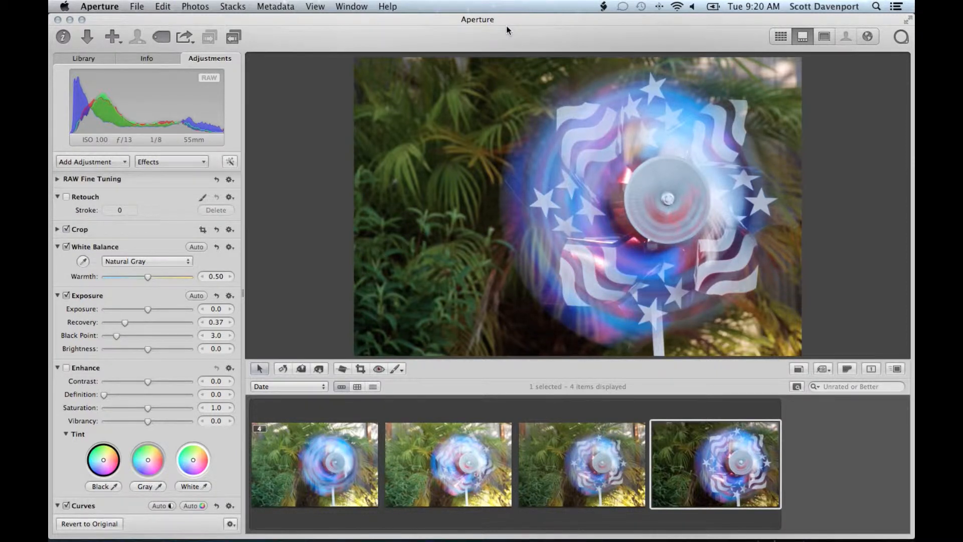
key(Left)
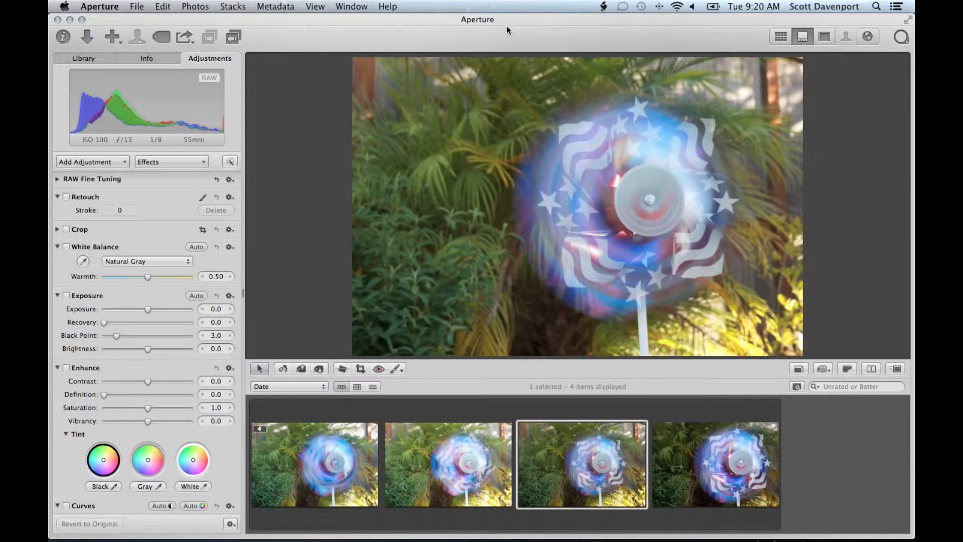
key(Right)
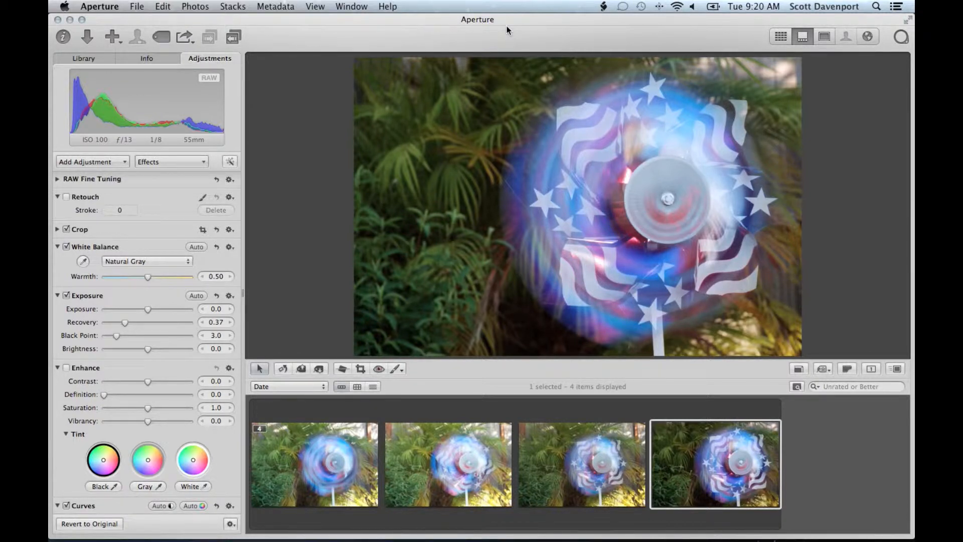
- Enlarge the third pinwheel photo and crop it at the 4 × 5 (8 × 10) aspect ratio, trimming the foliage around the pinwheel
key(Left)
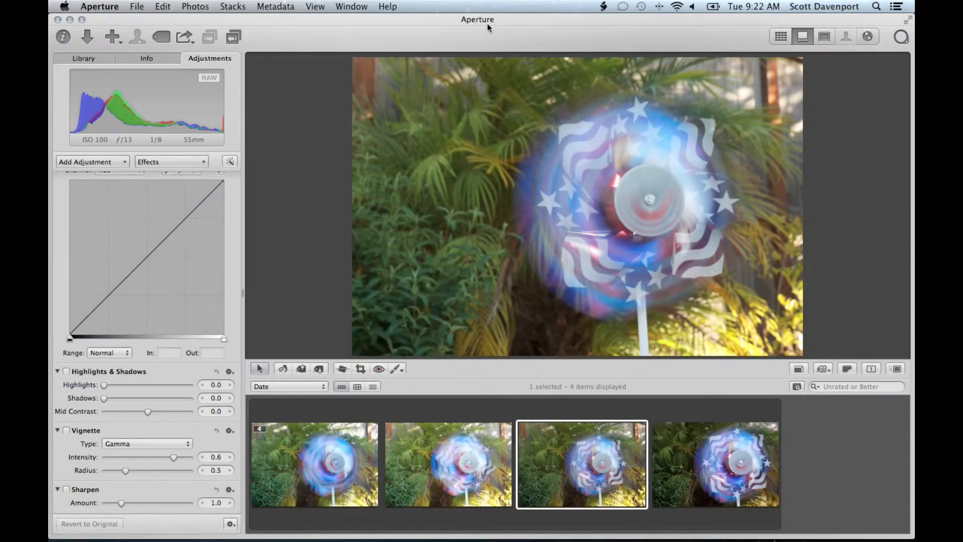
key(v)
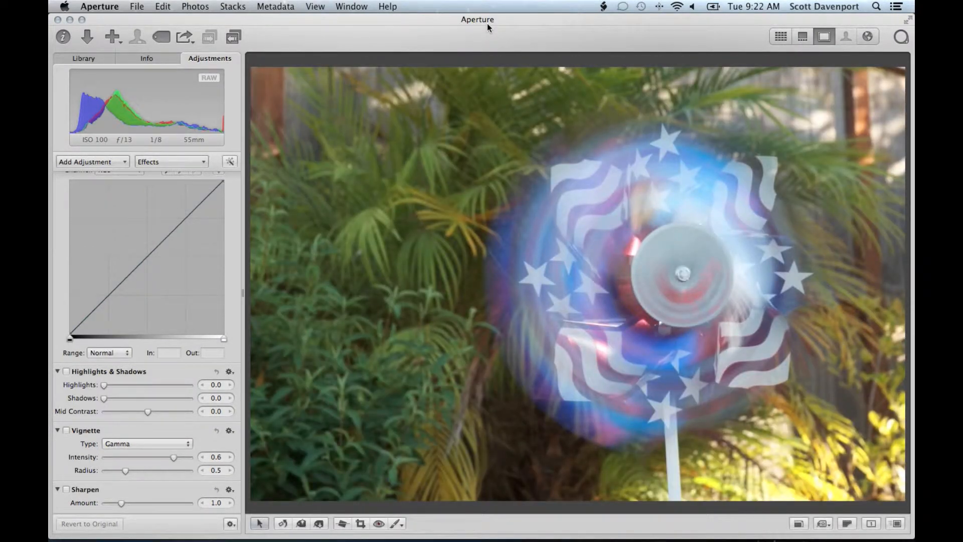
key(c)
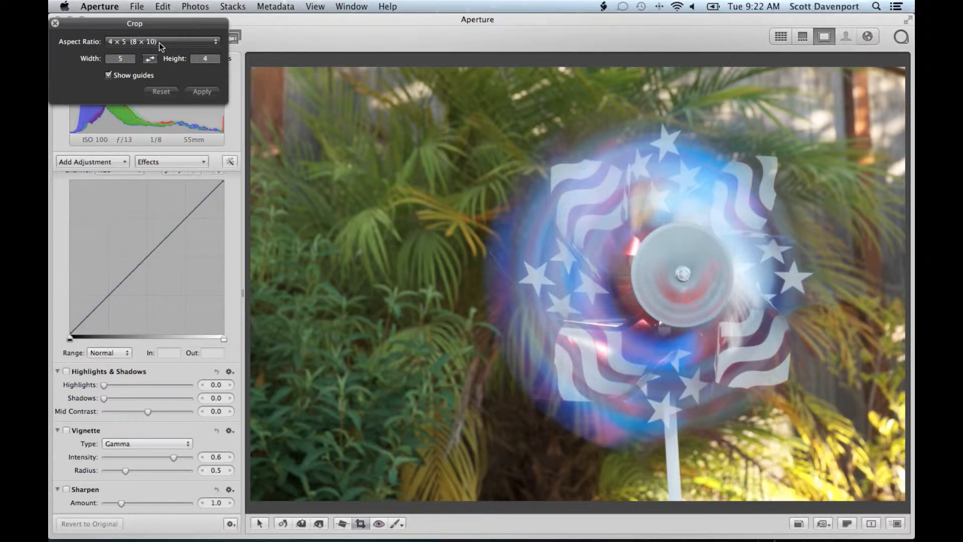
drag(334, 88, 668, 486)
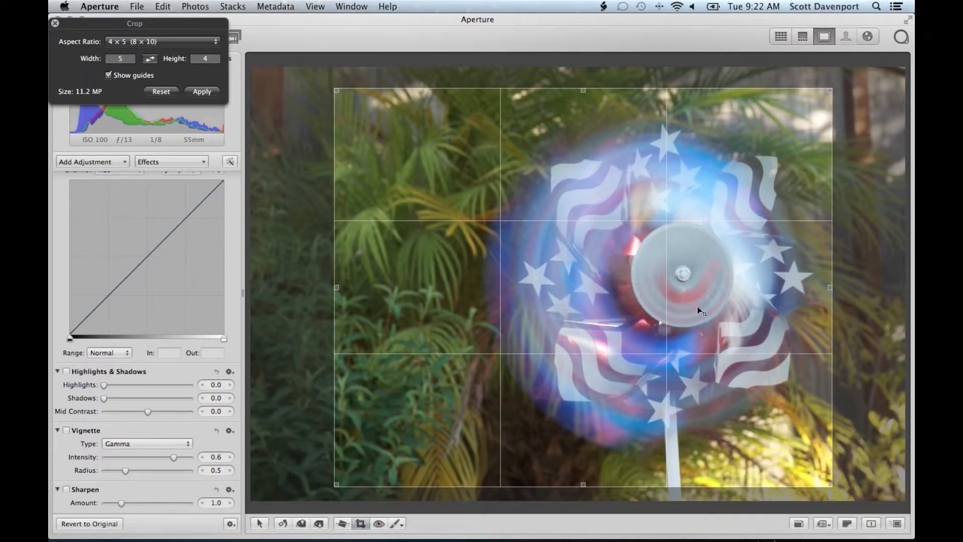
drag(697, 302, 702, 302)
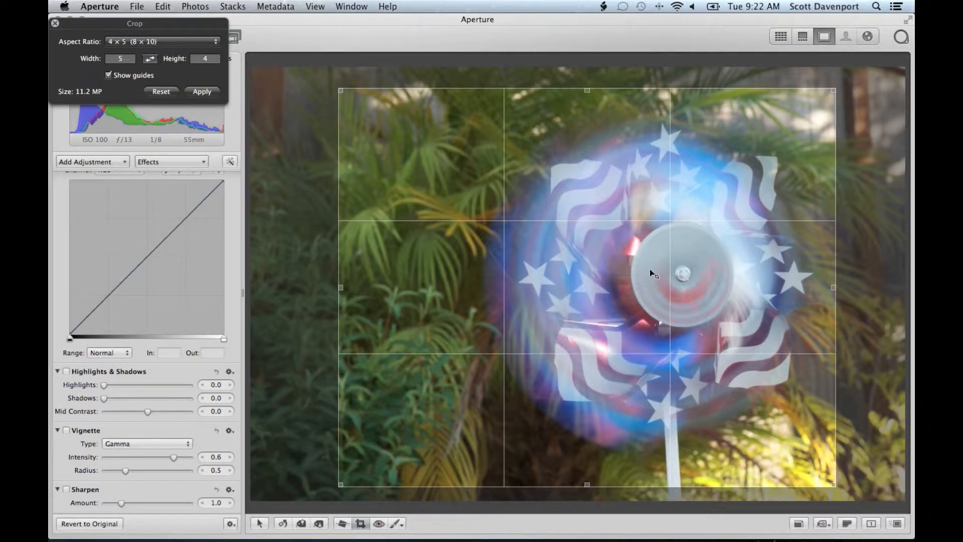
key(Return)
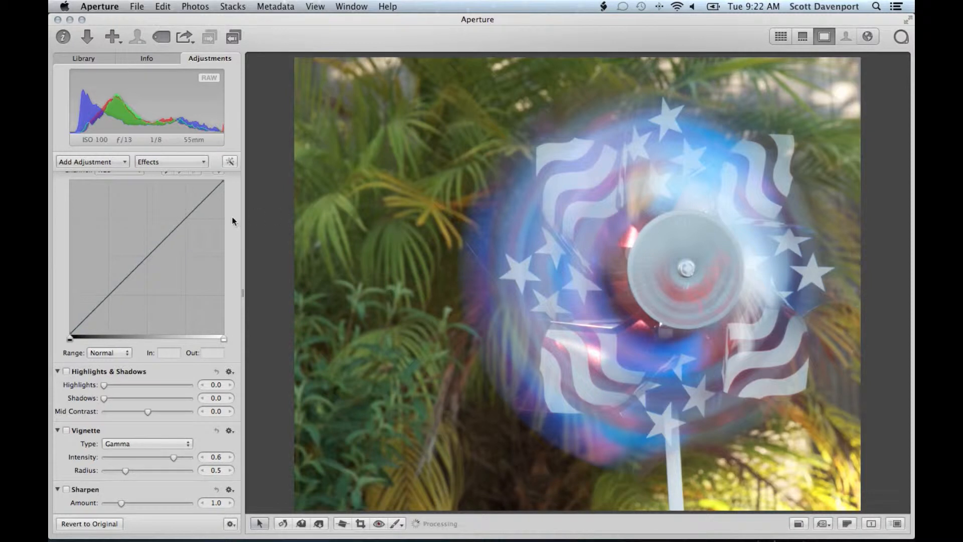
- Try the automatic enhancement on the cropped photo and undo it
scroll(232, 215, up, 10)
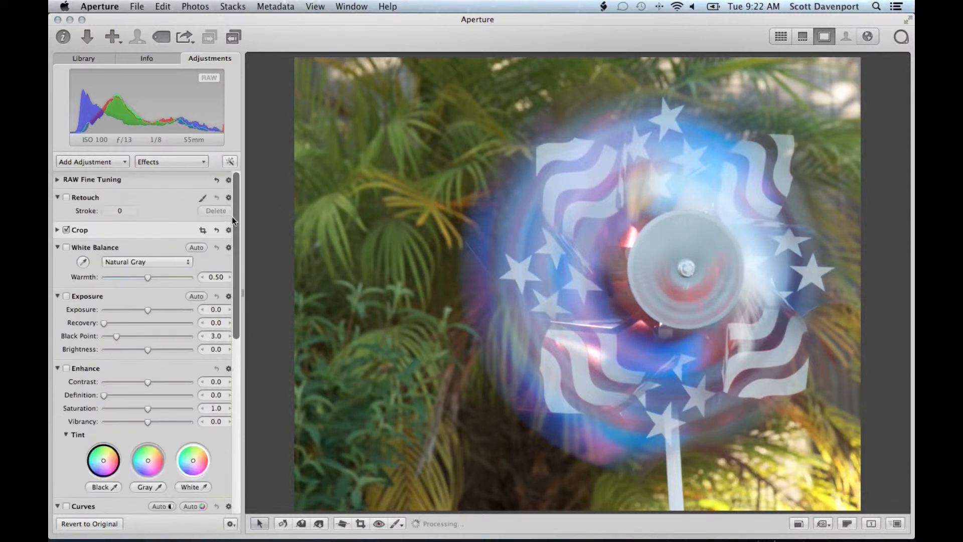
click(231, 163)
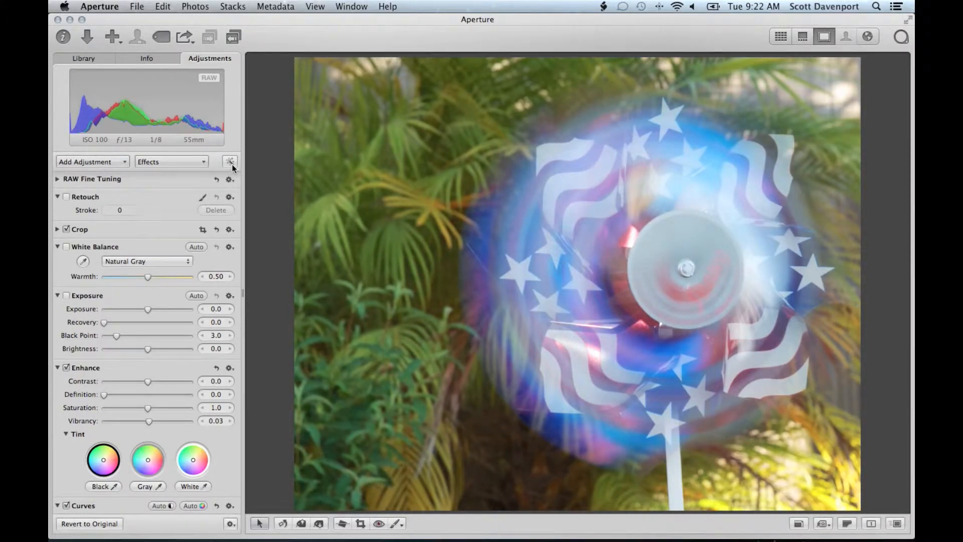
key(super+z)
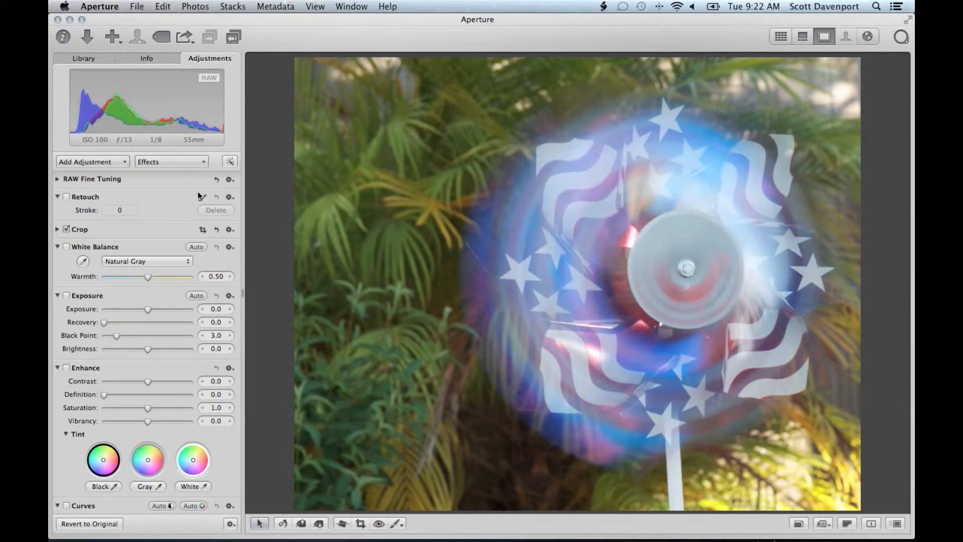
- Apply automatic white balance to the photo and check it for clipped highlights with the hot-area overlay
click(195, 246)
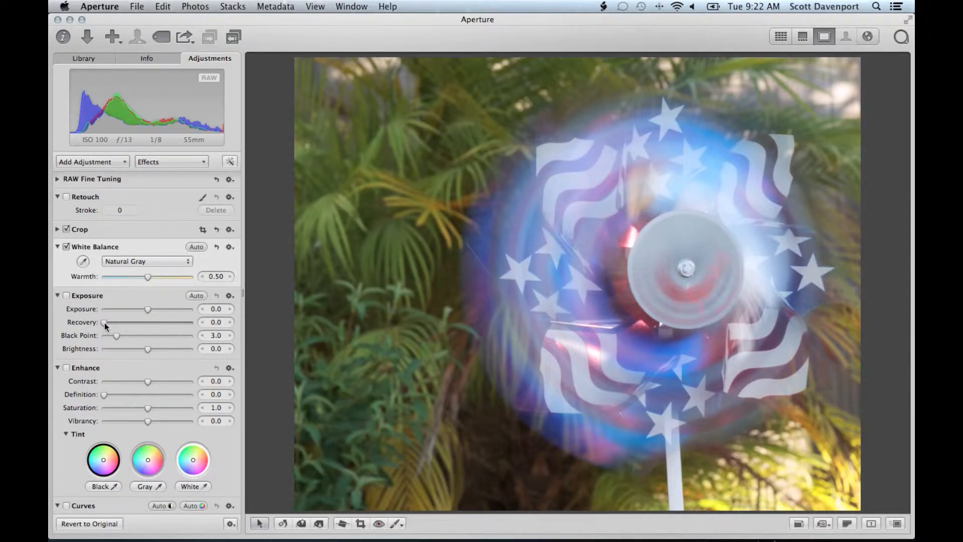
key(shift+alt+h)
key(shift+alt+h)
key(shift+alt+h)
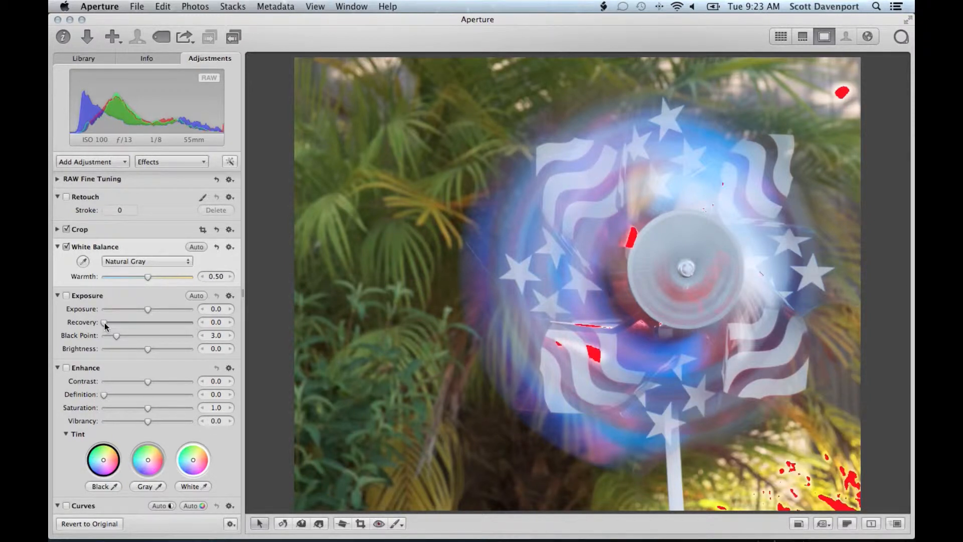
key(shift+alt+h)
key(shift+alt+h)
key(shift+alt+h)
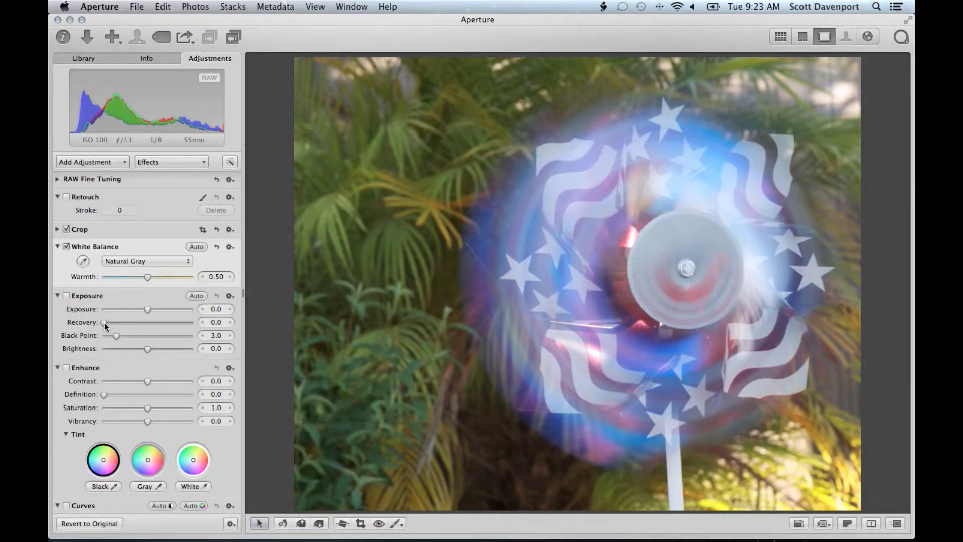
- Set the exposure Recovery to 0.52, comparing the photo with and without the Exposure adjustment
drag(104, 323, 176, 322)
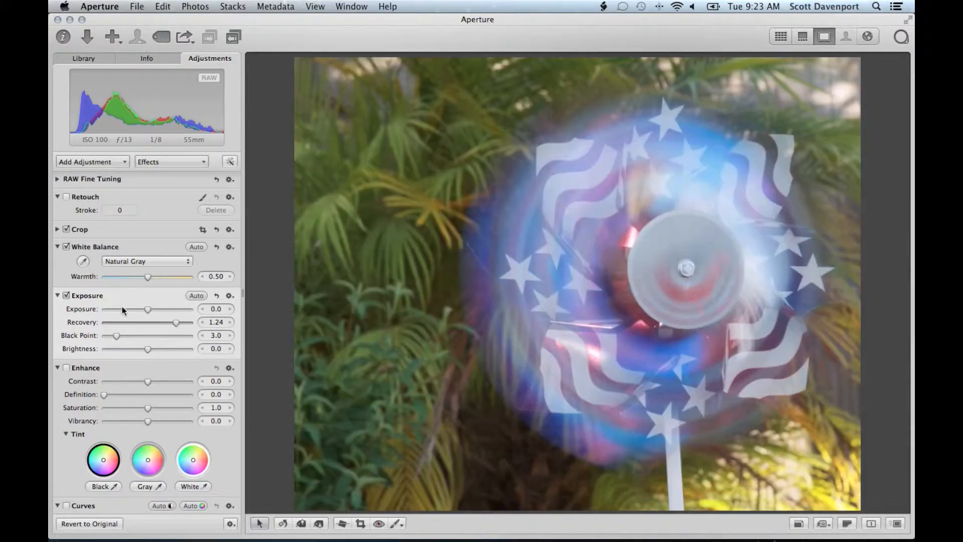
click(88, 296)
click(88, 296)
click(88, 295)
click(88, 295)
drag(175, 322, 133, 322)
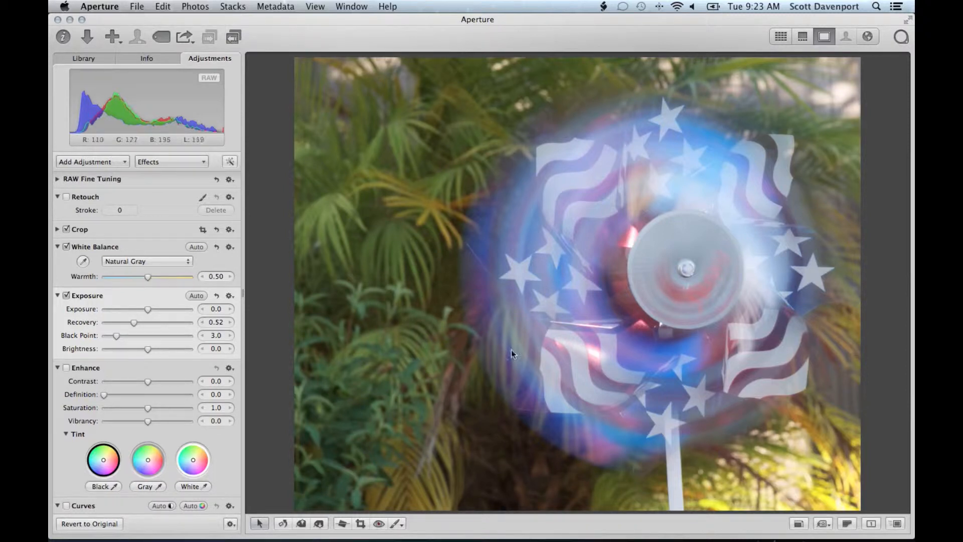
- Apply the automatic luminance Curves adjustment to the photo's RGB channel
scroll(196, 357, down, 5)
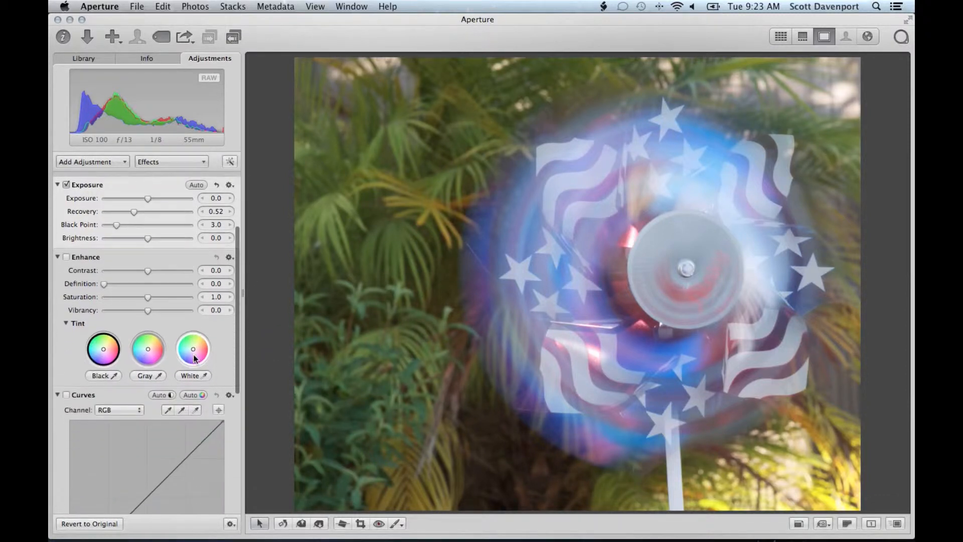
click(171, 395)
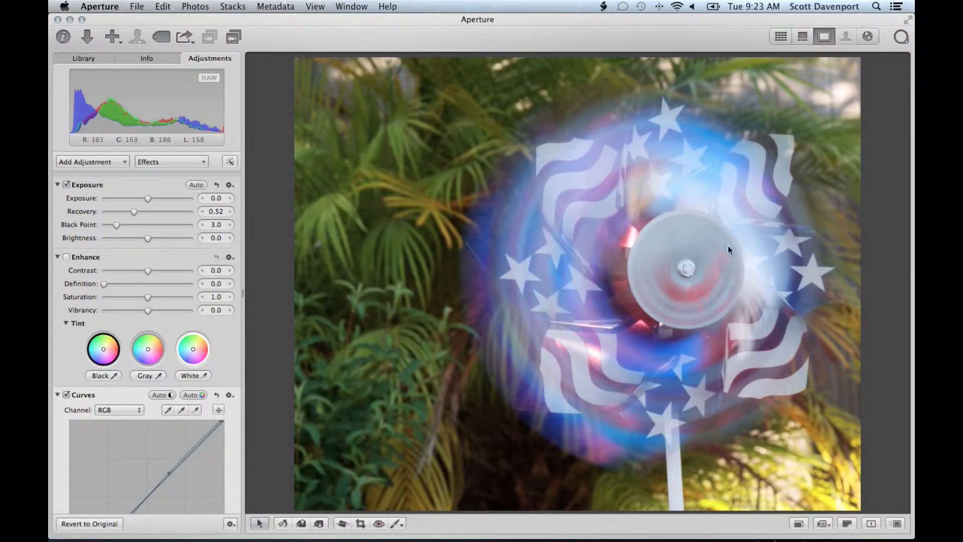
scroll(160, 302, down, 10)
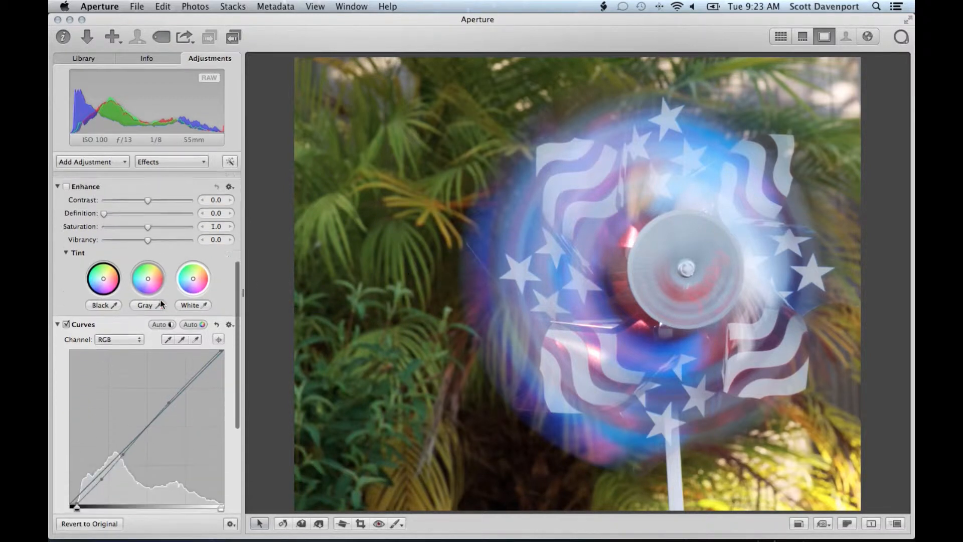
scroll(161, 304, up, 2)
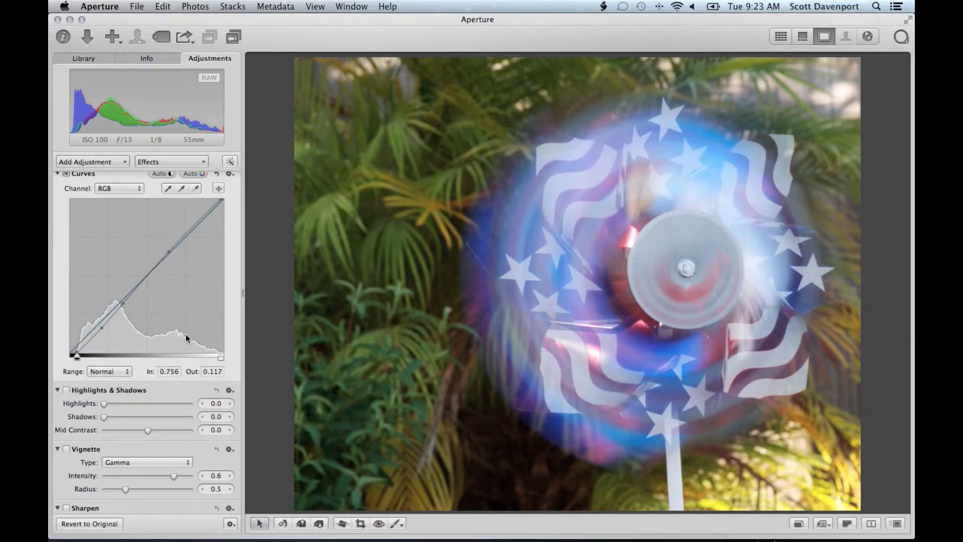
- Set Highlights to 70.03 in the Highlights & Shadows adjustment
click(131, 402)
drag(156, 404, 162, 403)
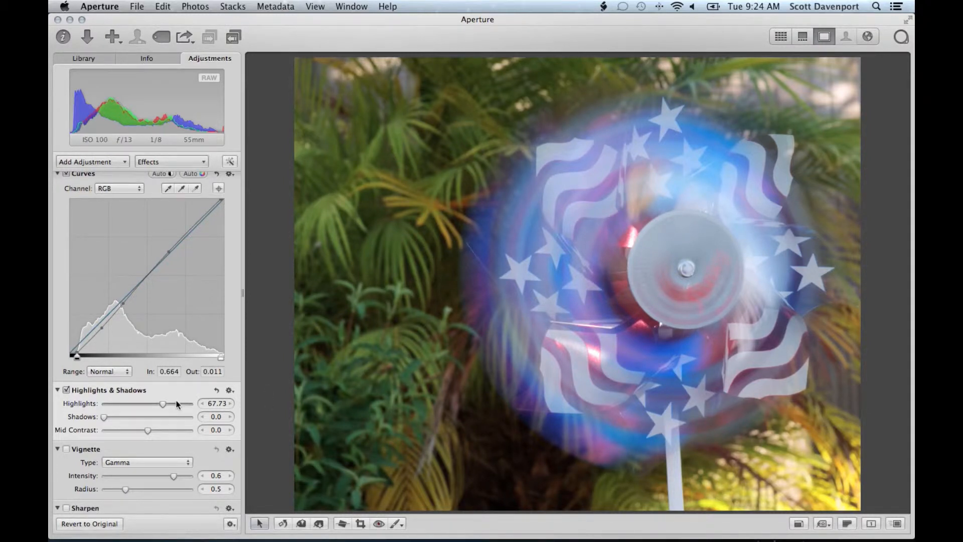
drag(162, 403, 165, 402)
- Brush Highlights & Shadows in over the bright foliage in the photo's lower-right corner, using brush size 322 and strength 0.84
click(229, 391)
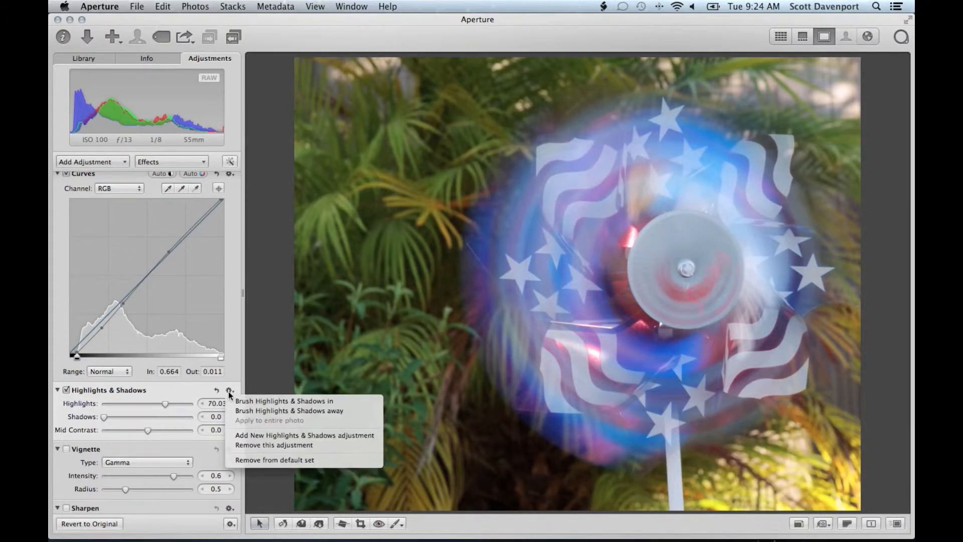
click(236, 396)
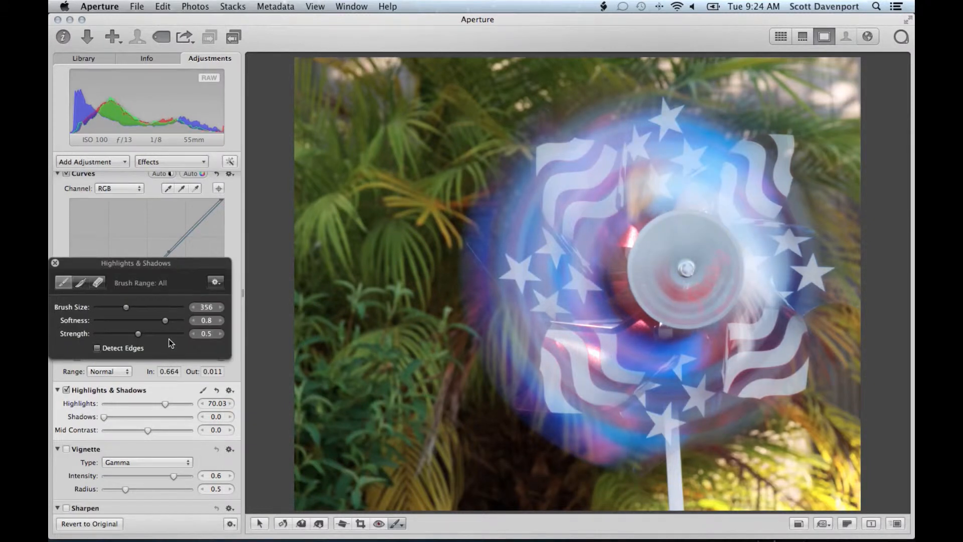
click(167, 334)
scroll(839, 430, down, 1)
mouse_move(845, 401)
mouse_down()
mouse_move(791, 440)
mouse_move(716, 468)
mouse_move(793, 453)
mouse_move(827, 415)
mouse_move(844, 411)
mouse_move(844, 447)
mouse_move(790, 480)
mouse_up()
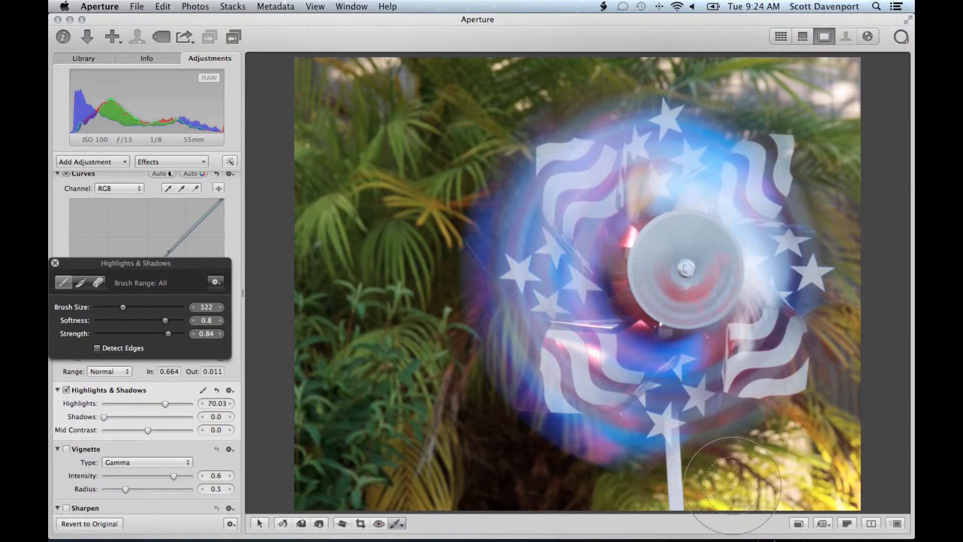
key(super+Tab)
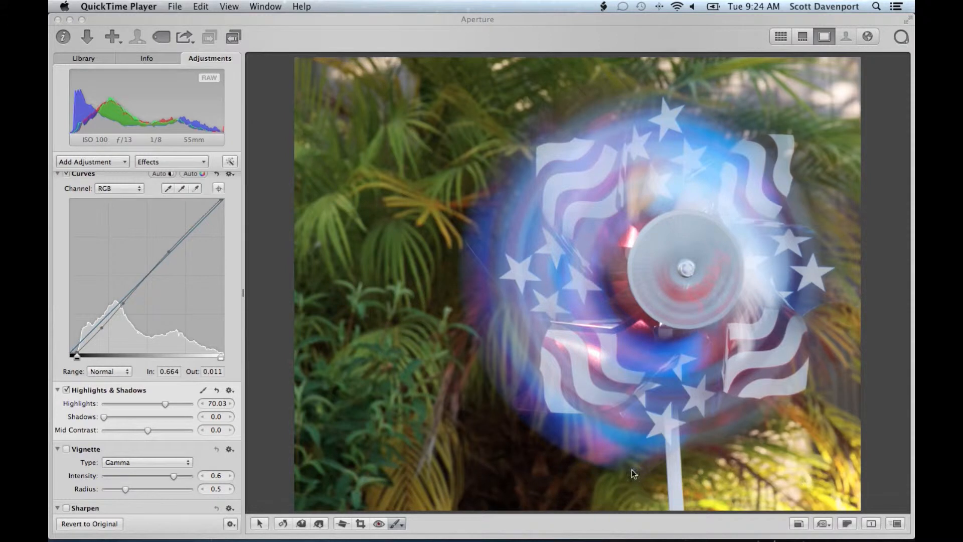
click(204, 390)
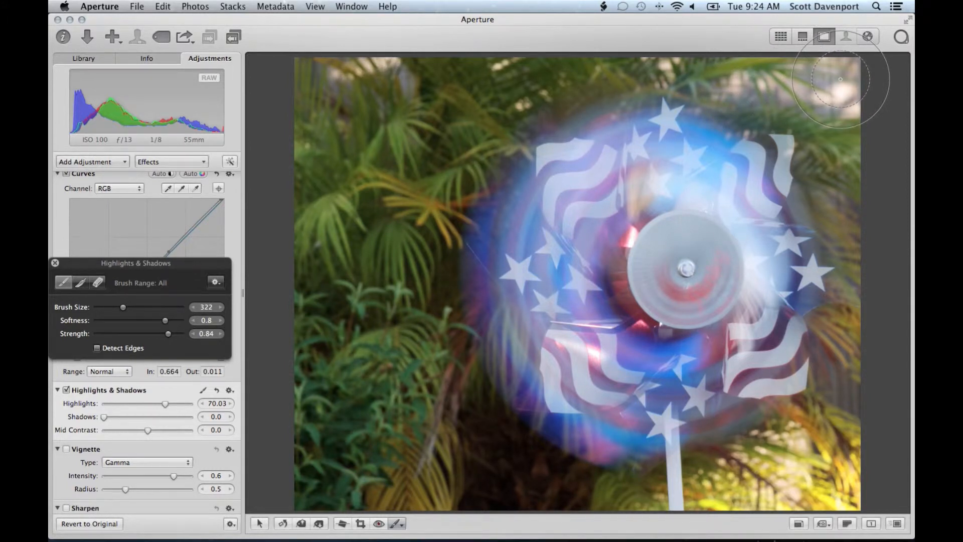
key(Escape)
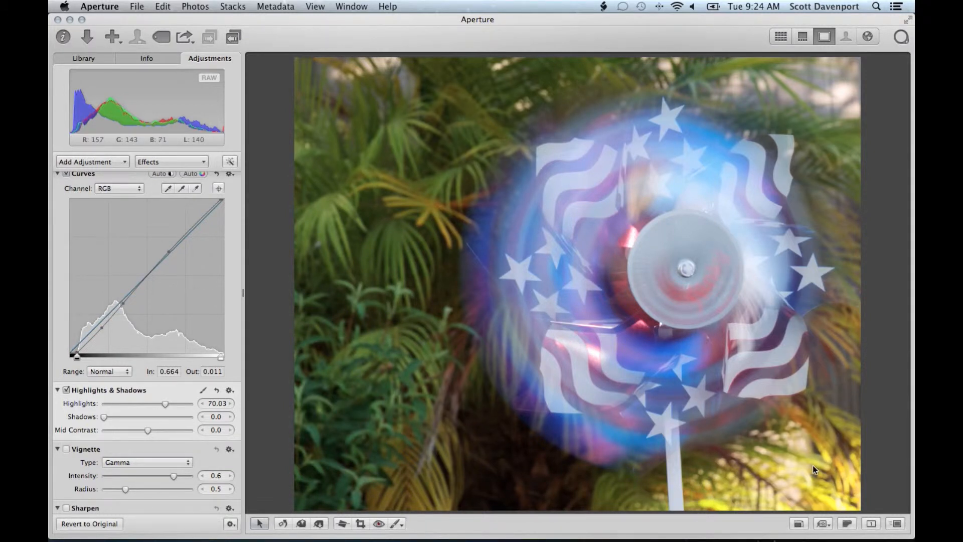
- Add a Color adjustment, sample the yellow hue from the bright lower-right foliage, and set its Saturation to -27.0
key(ctrl+c)
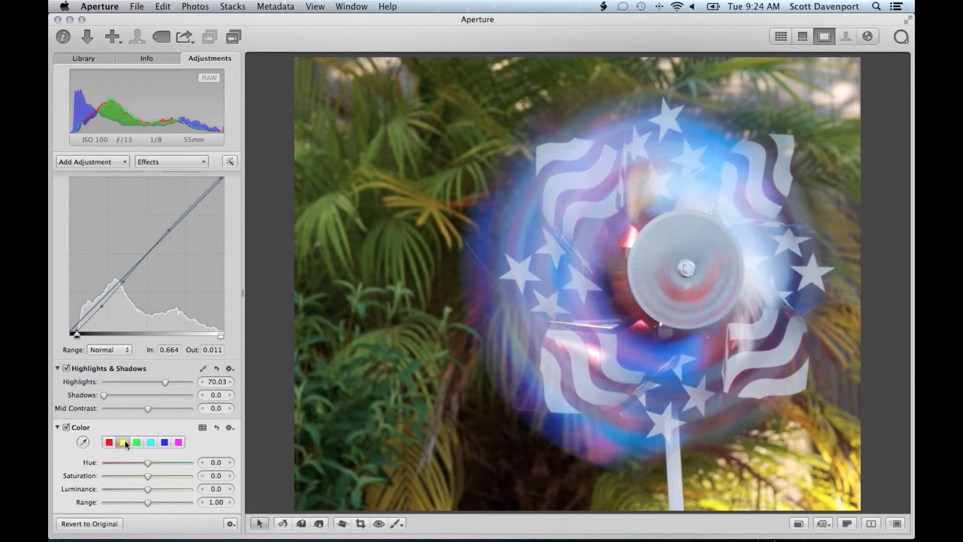
click(82, 441)
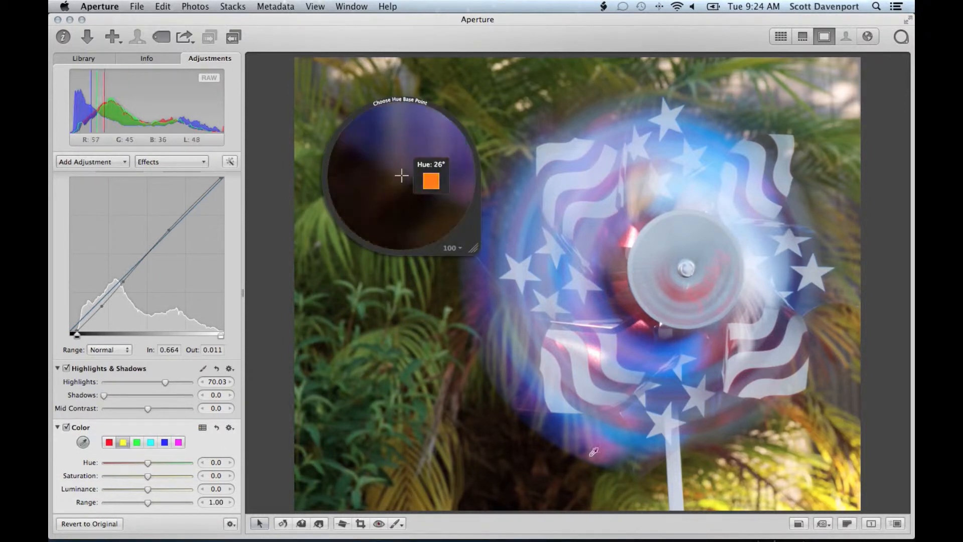
click(828, 450)
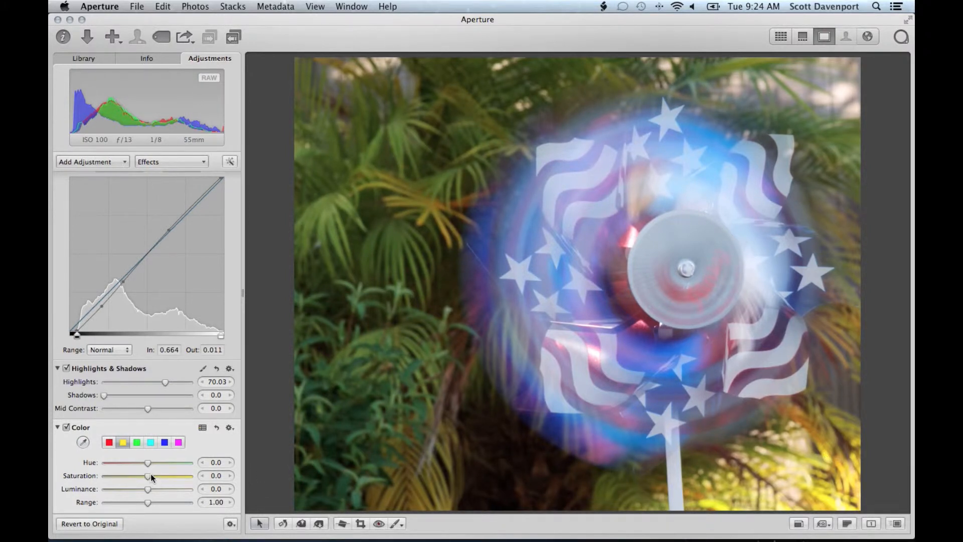
drag(149, 475, 138, 474)
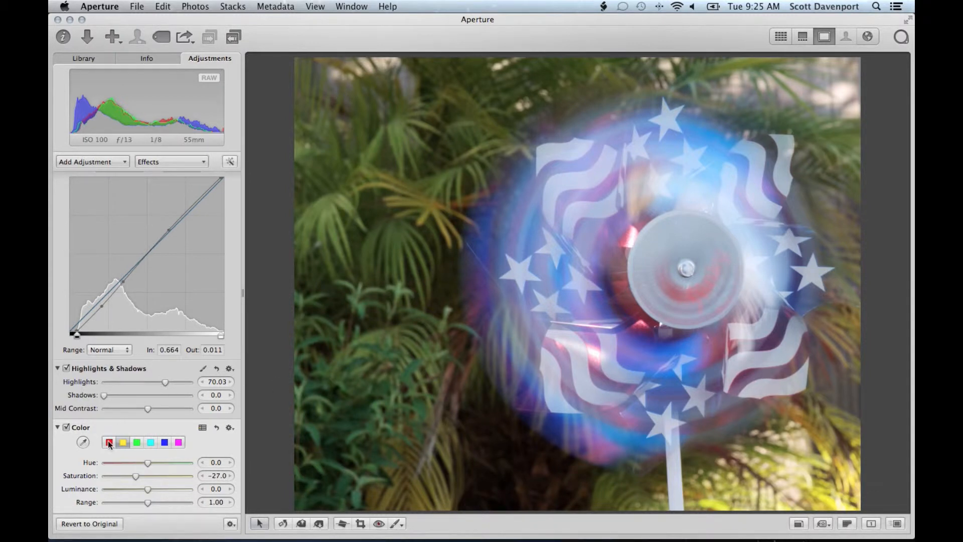
- Replace the Color adjustment's red swatch with the yellow hue sampled from the bright lower-right foliage and set its Saturation to -27.6
click(83, 442)
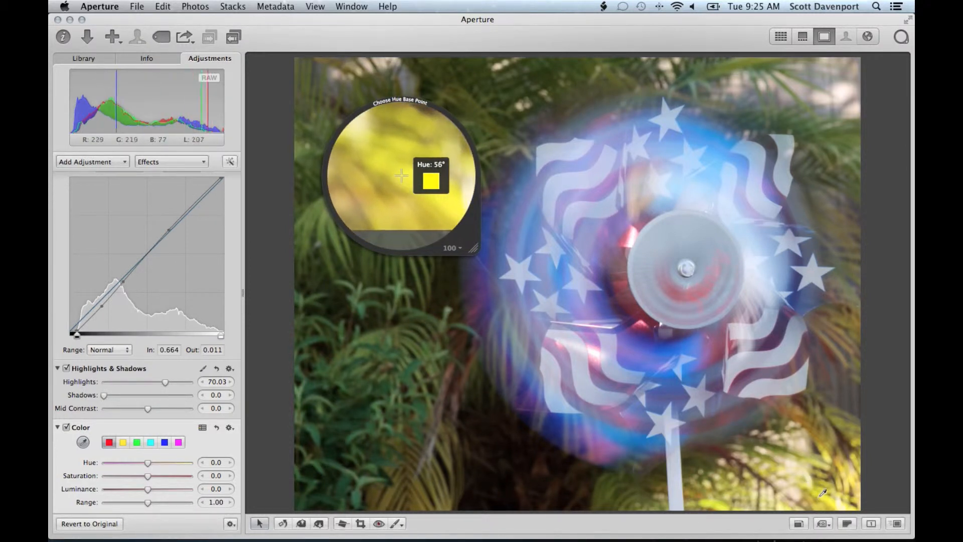
click(798, 456)
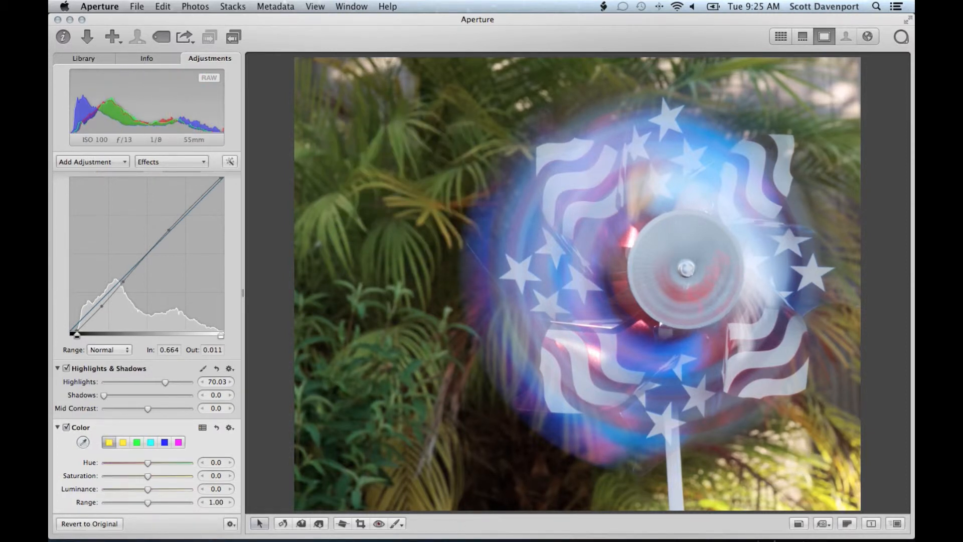
drag(148, 476, 142, 476)
drag(138, 474, 134, 475)
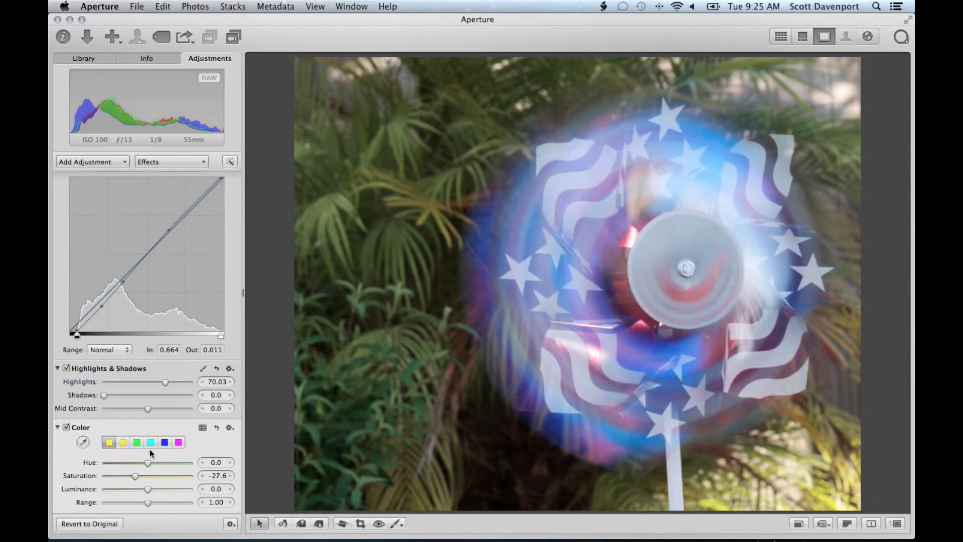
- Brush the Color adjustment in over the bright background foliage, using brush size 284, softness 0.25 and strength 0.8
click(230, 427)
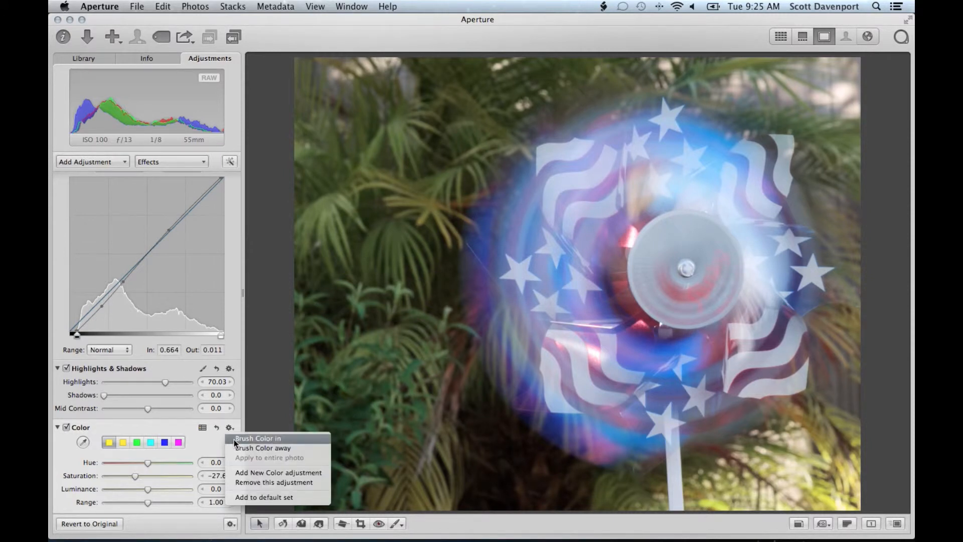
click(233, 439)
scroll(851, 458, up, 1)
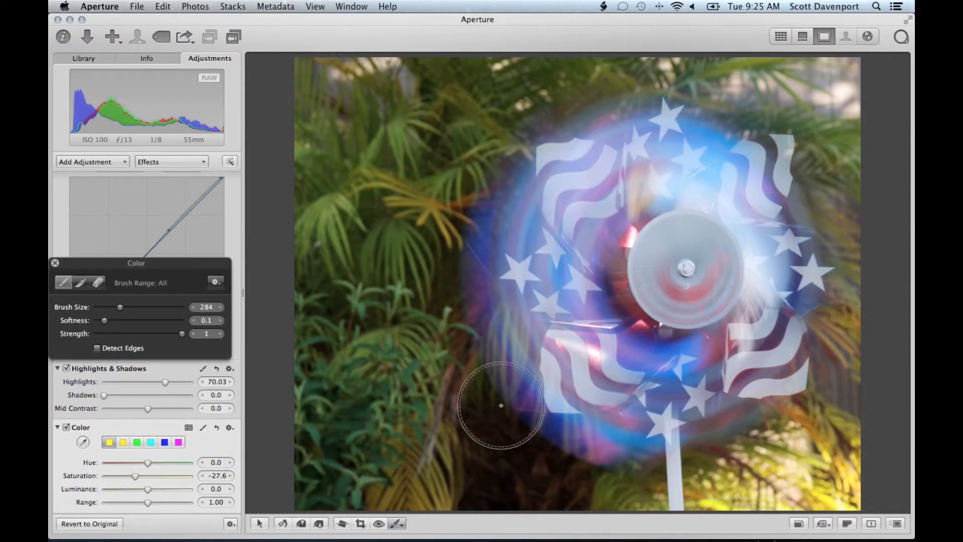
click(165, 334)
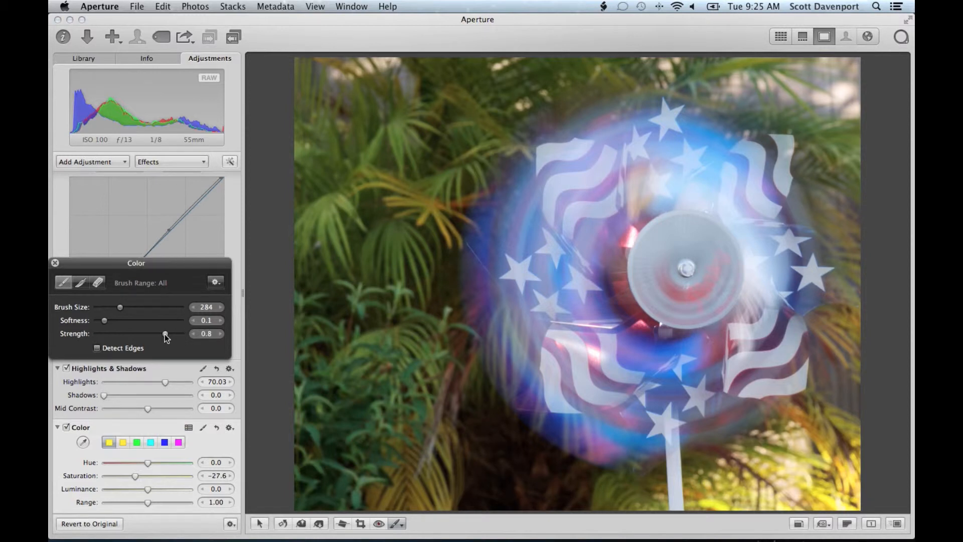
click(118, 321)
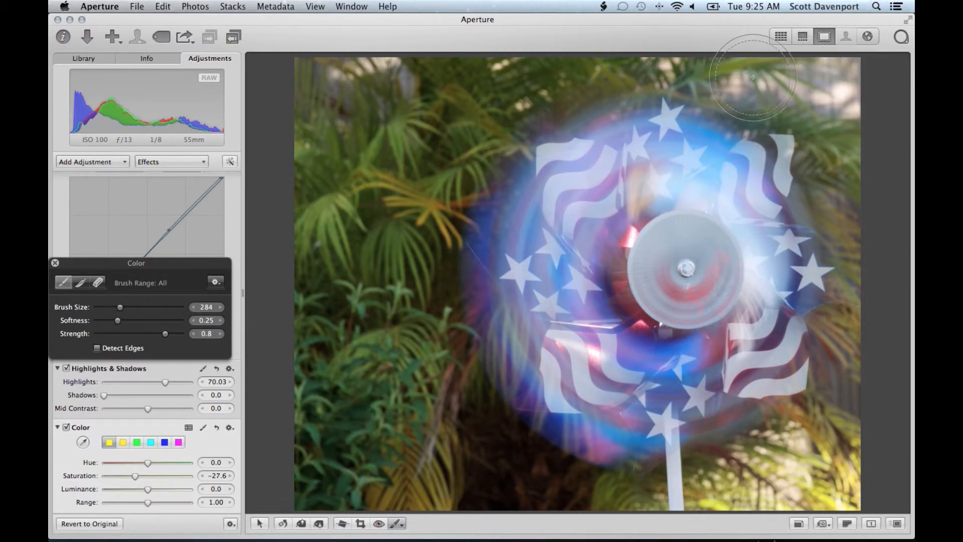
click(55, 262)
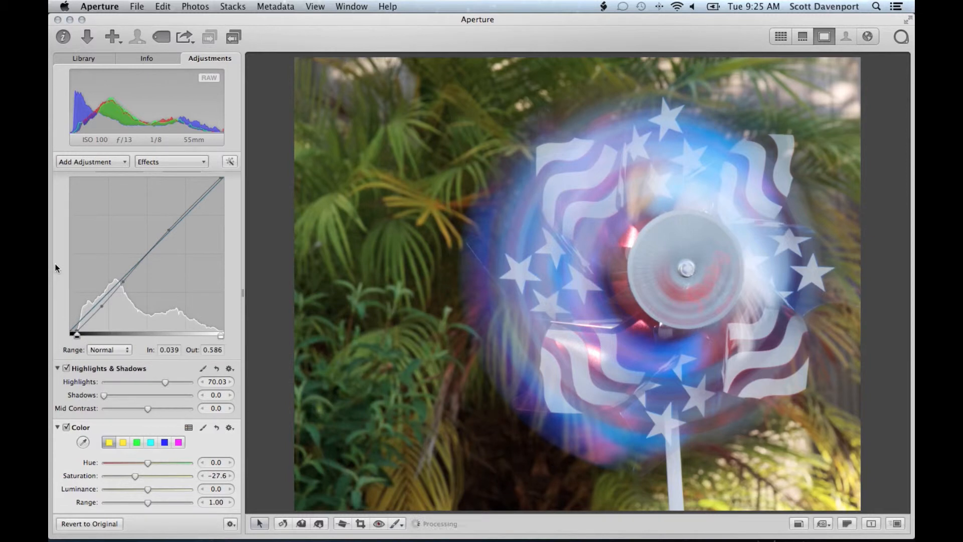
- Add a Gamma Vignette adjustment to the photo and set its Intensity to 0.37
key(ctrl+v)
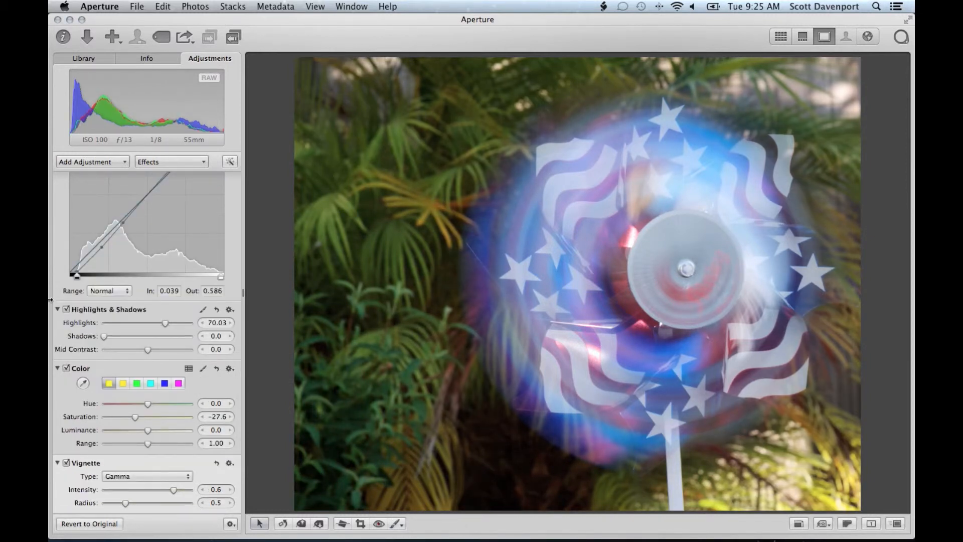
click(159, 490)
drag(160, 490, 162, 488)
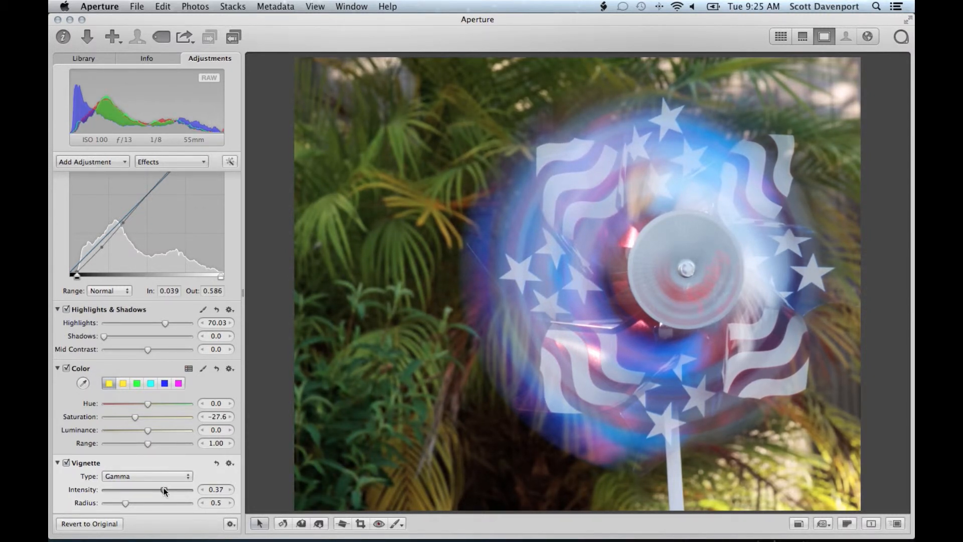
scroll(191, 414, down, 2)
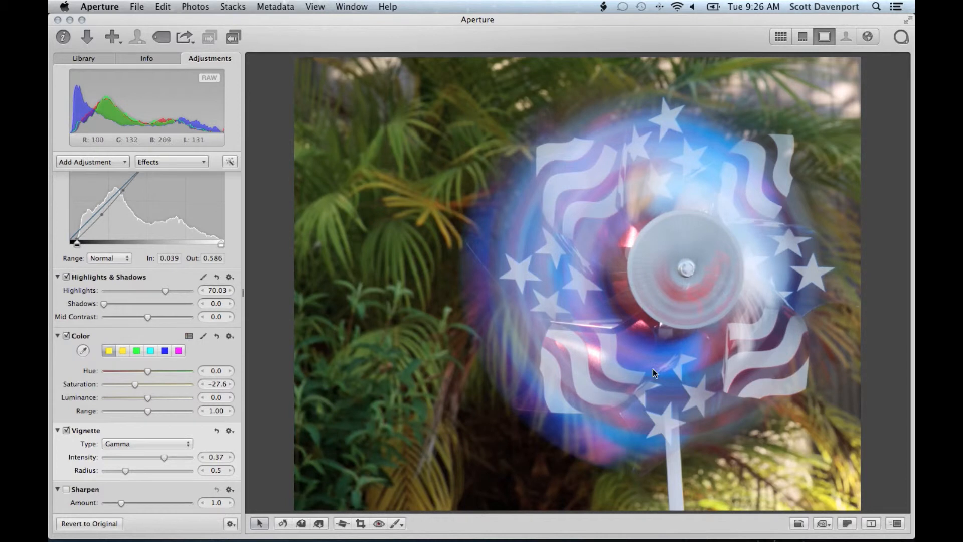
key(super+Tab)
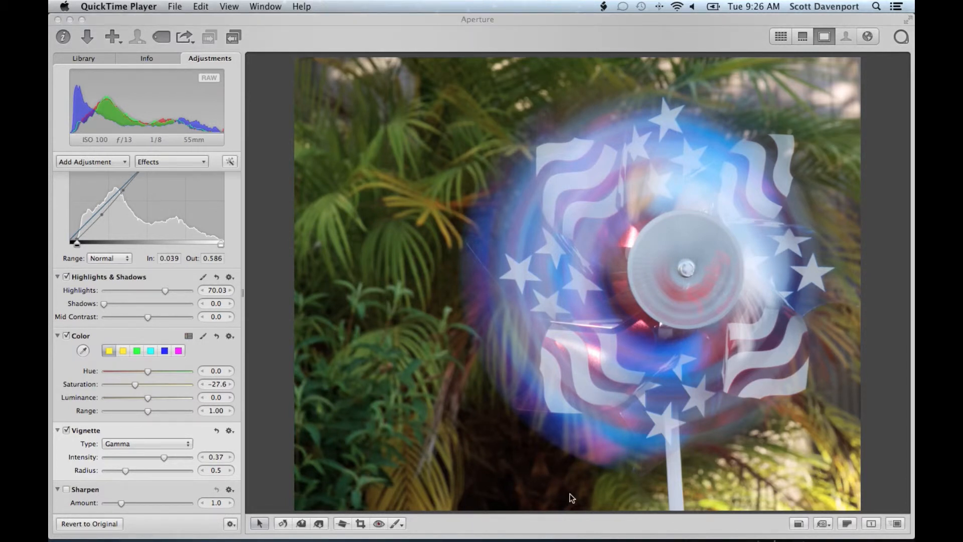
- Brush Definition in over the pinwheel with edge detection off, using brush size 1000, softness 0.6 and strength 0.85
click(403, 524)
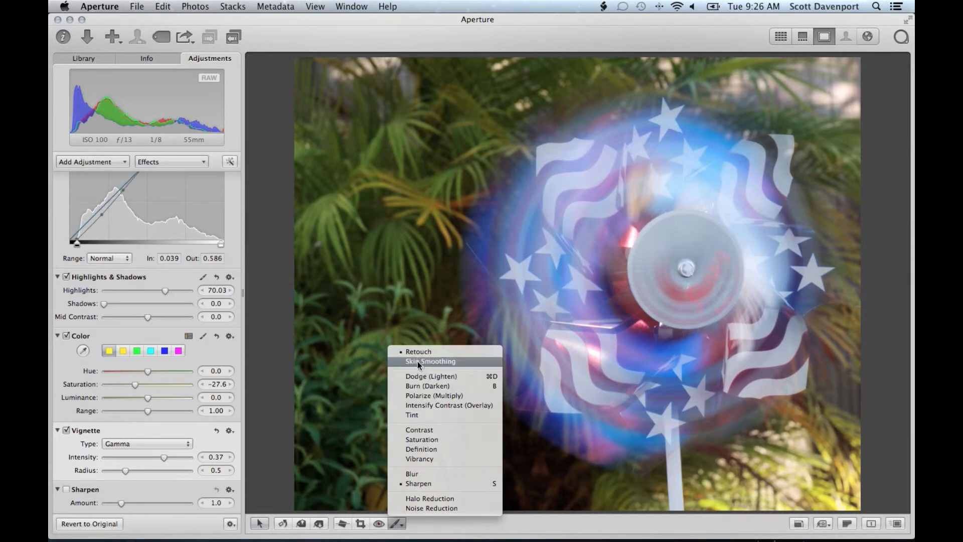
click(419, 449)
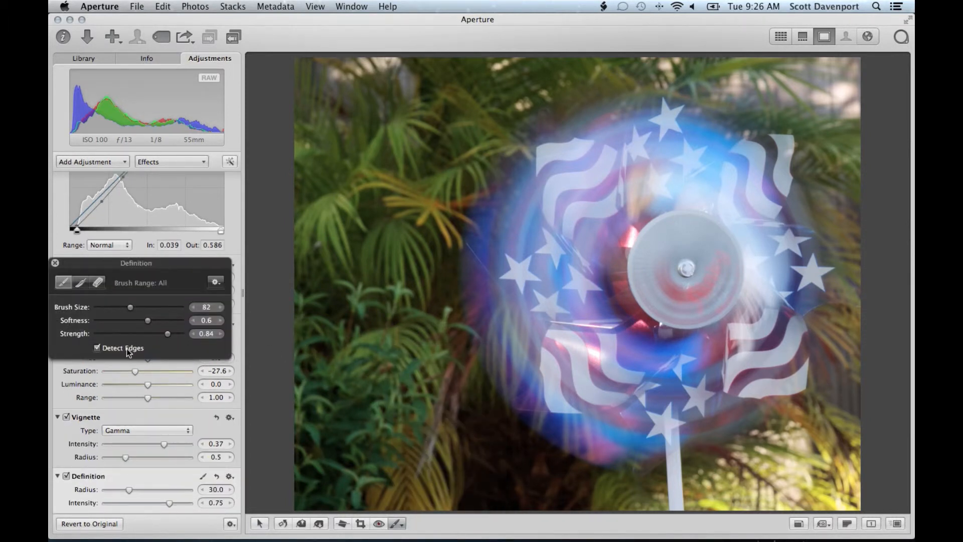
click(126, 348)
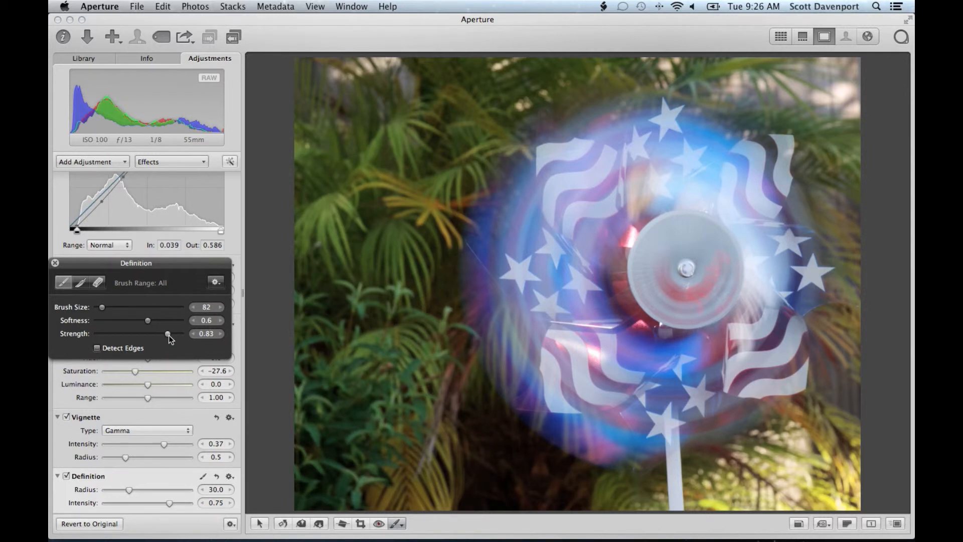
scroll(697, 266, up, 10)
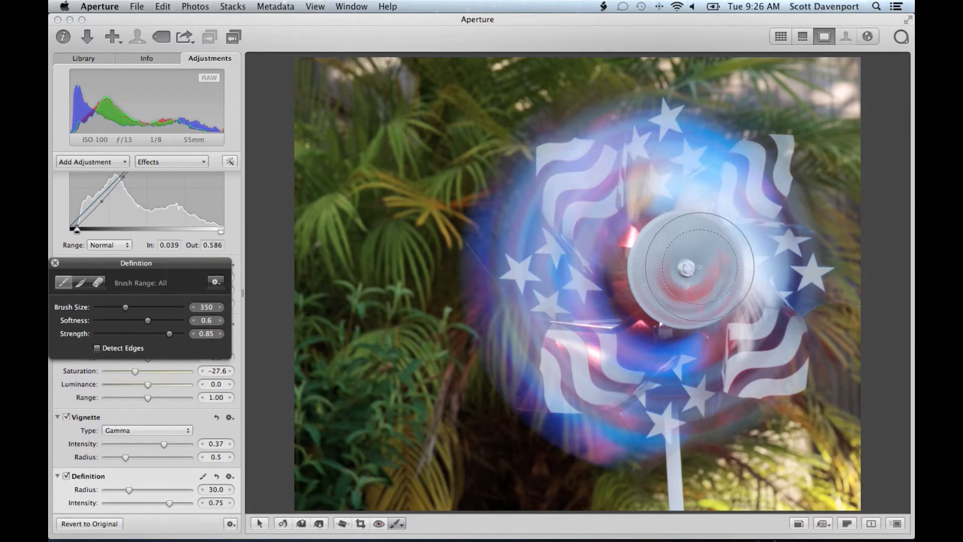
scroll(698, 266, up, 9)
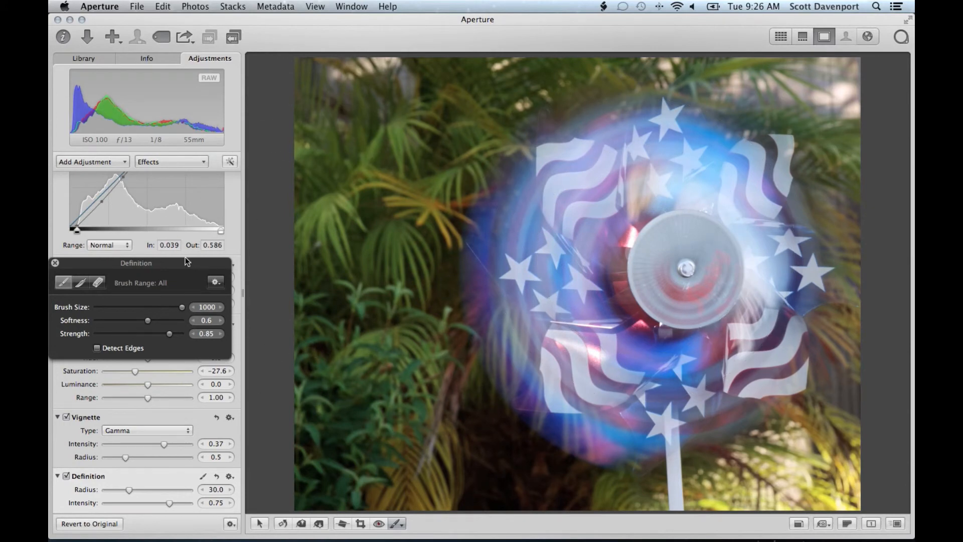
click(56, 263)
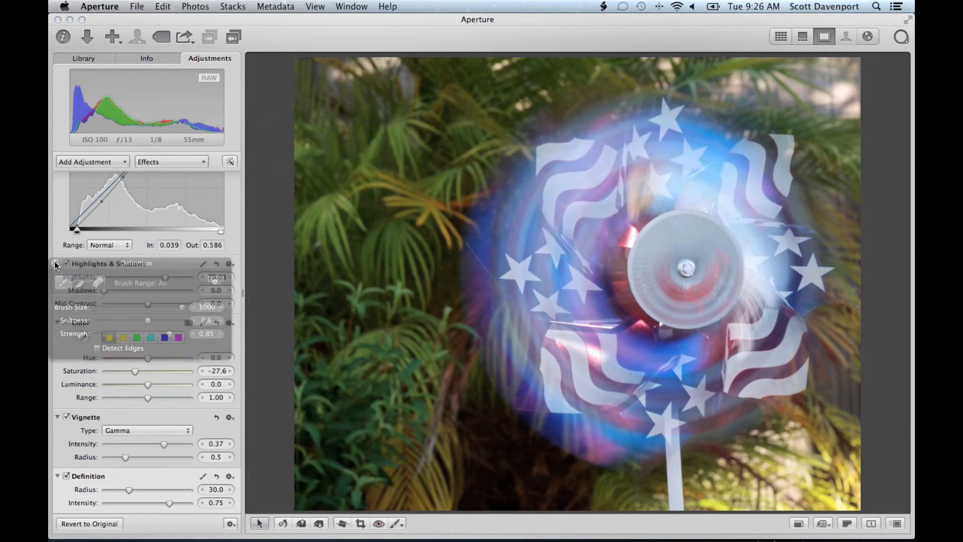
- Brush Vibrancy in over the pinwheel at brush size 1000, and compare the edited photo with the original
click(396, 524)
click(411, 459)
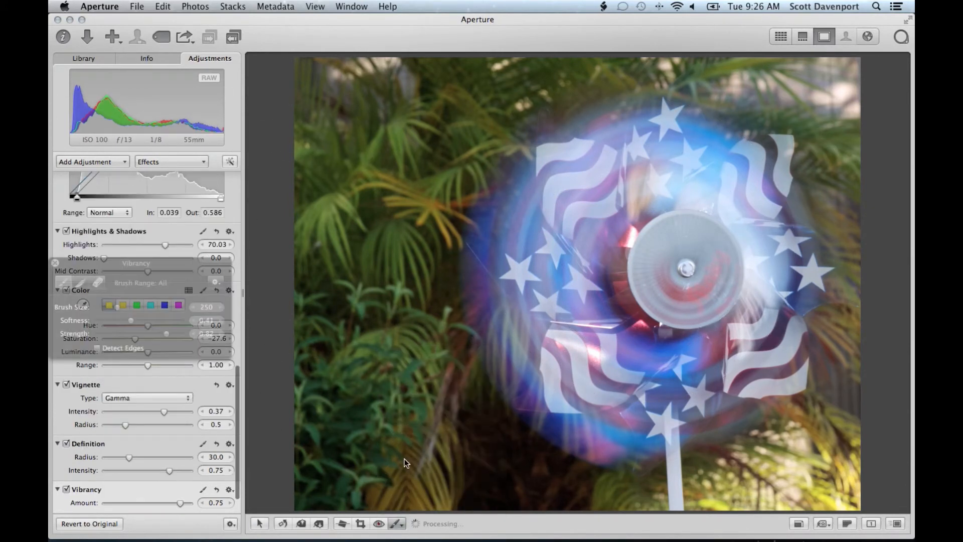
scroll(697, 279, up, 15)
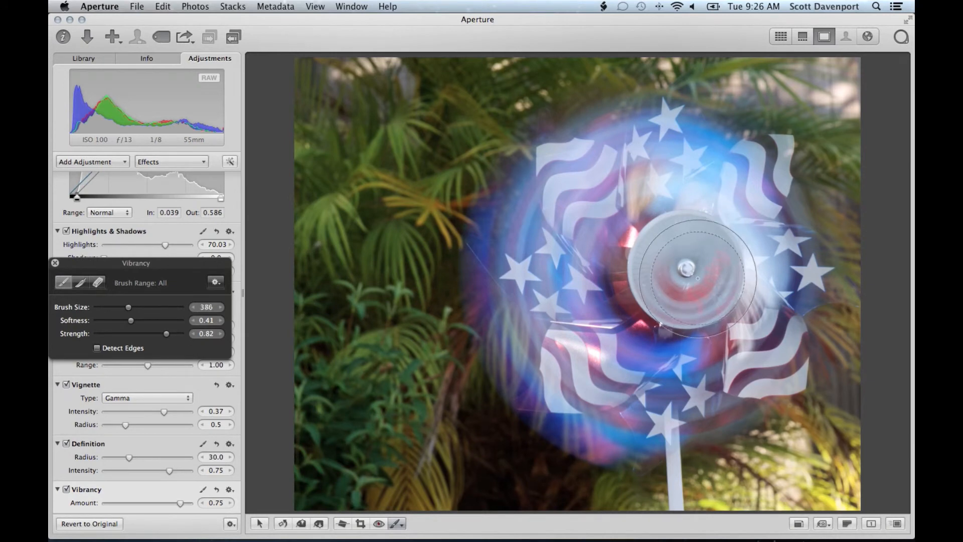
scroll(697, 277, up, 3)
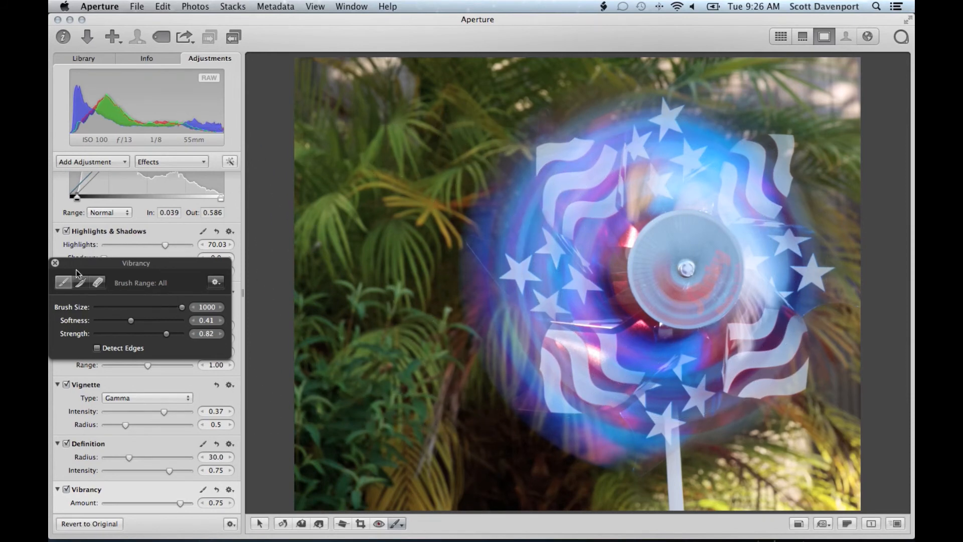
click(55, 262)
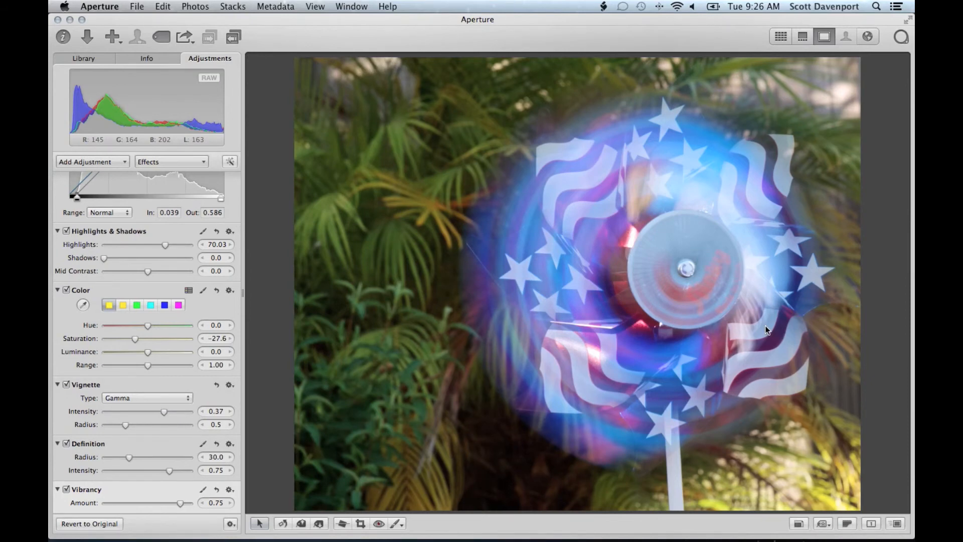
key(m)
key(m)
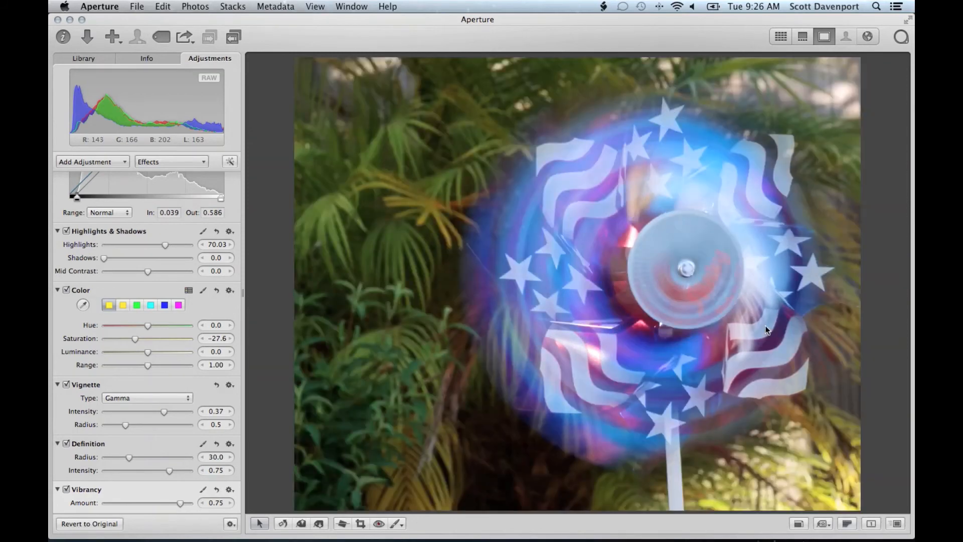